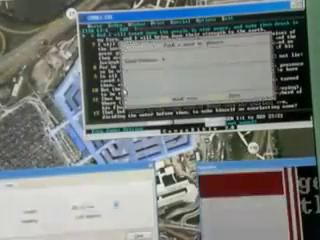
text(inh)
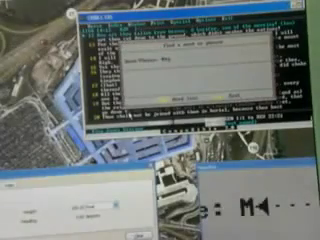
text(ORNING STAR)
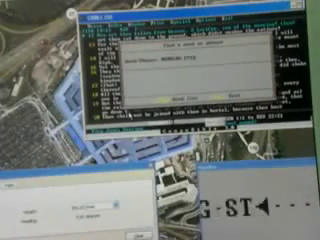